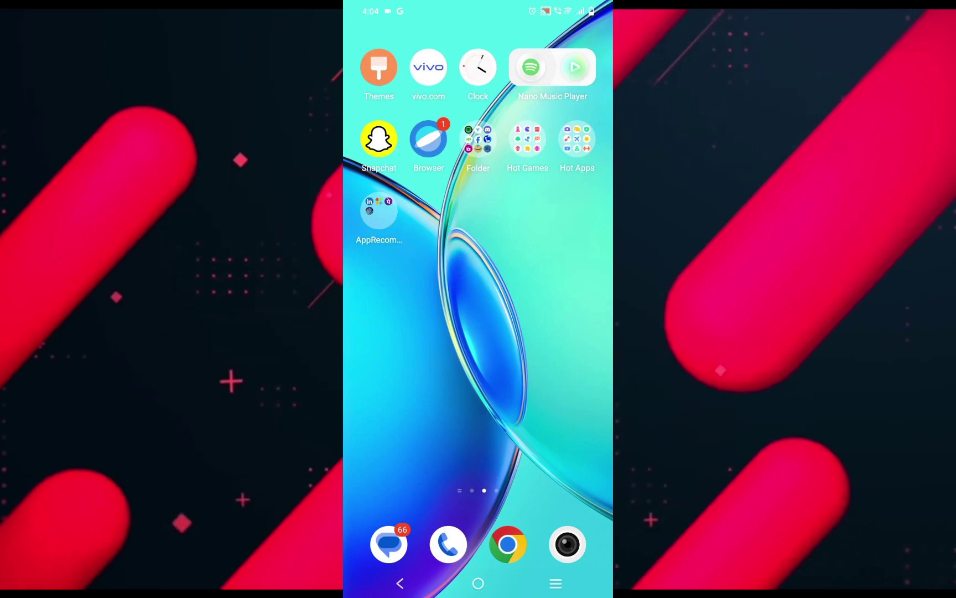
Launch Discord from the app folder, browse the server's options, then return to the home screen.
left_click(478, 139)
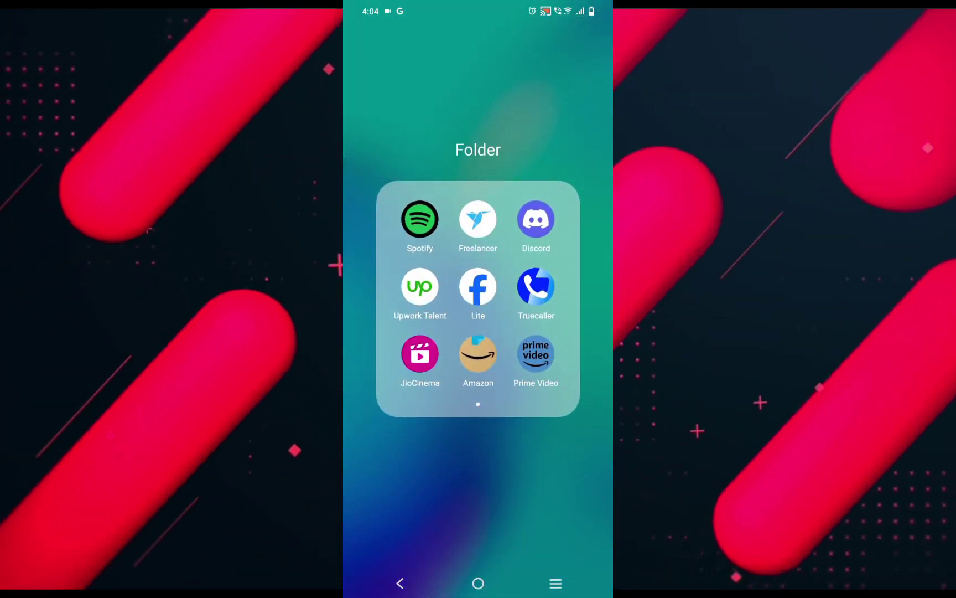
left_click(535, 219)
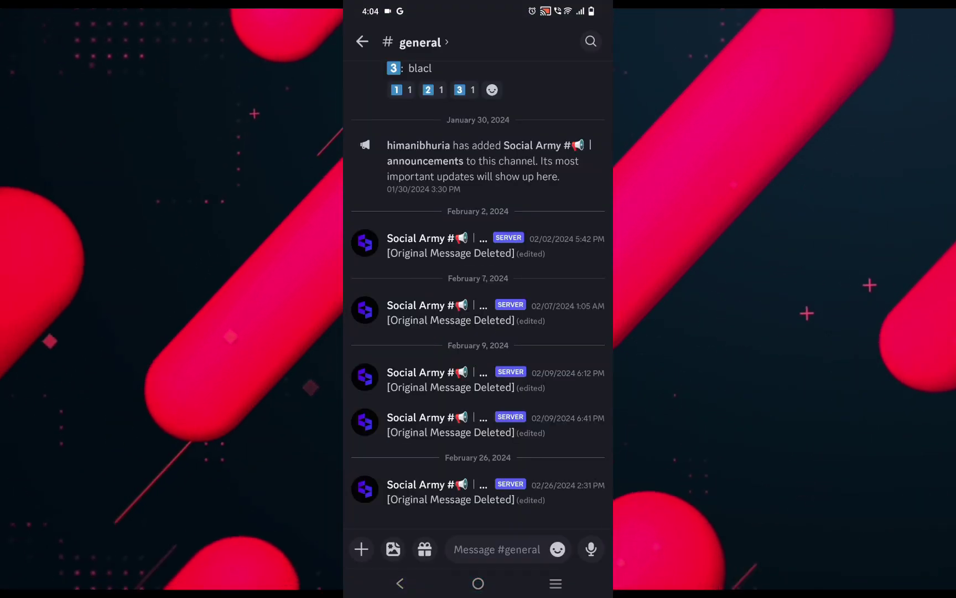
left_click(367, 41)
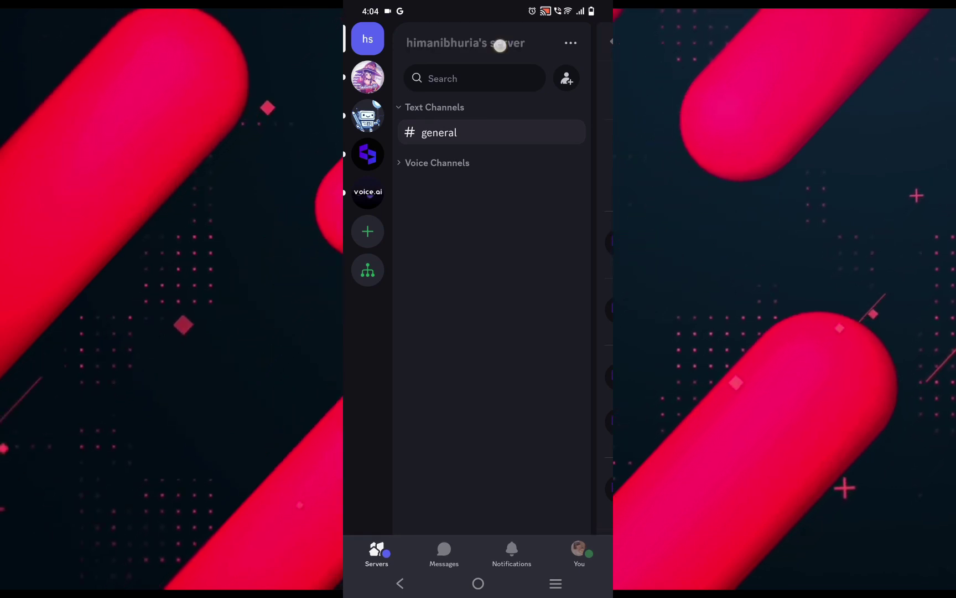
left_click(466, 43)
scroll(479, 374, "down", 5)
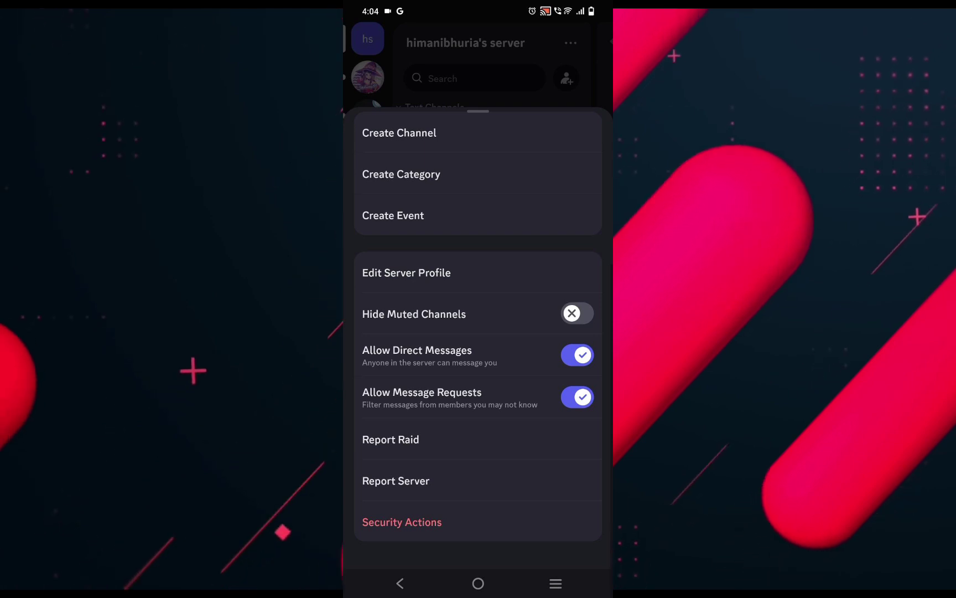
key("Escape")
In Chrome, search 'discord' and load discord.com, briefly opening and closing its navigation menu.
left_click(477, 584)
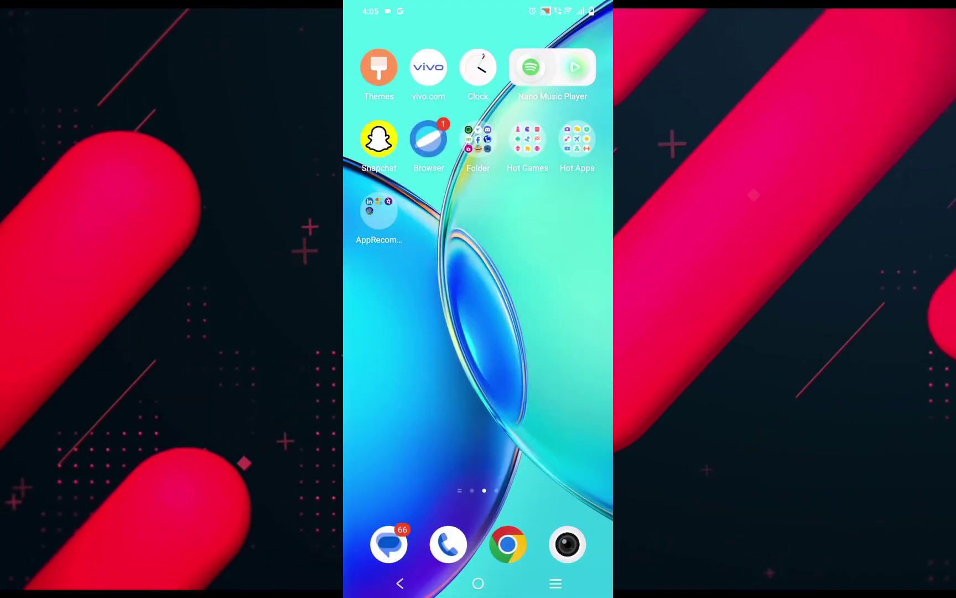
left_click(508, 544)
left_click(400, 76)
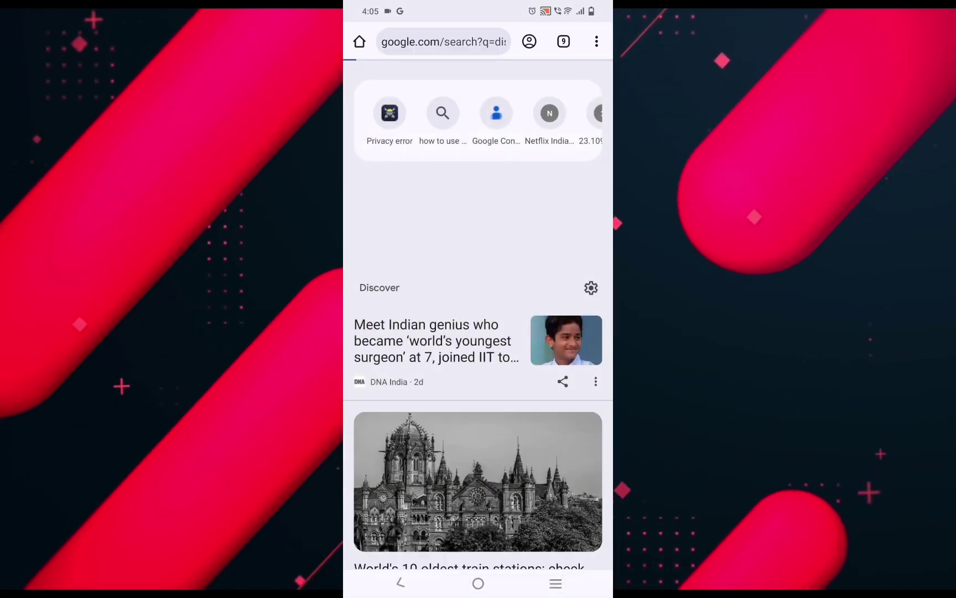
left_click(377, 317)
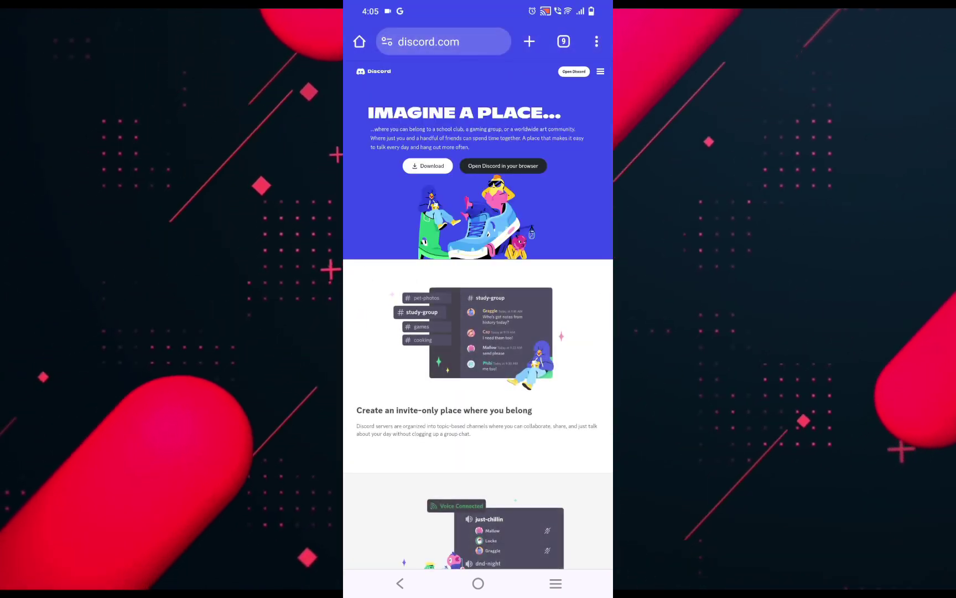
left_click(600, 72)
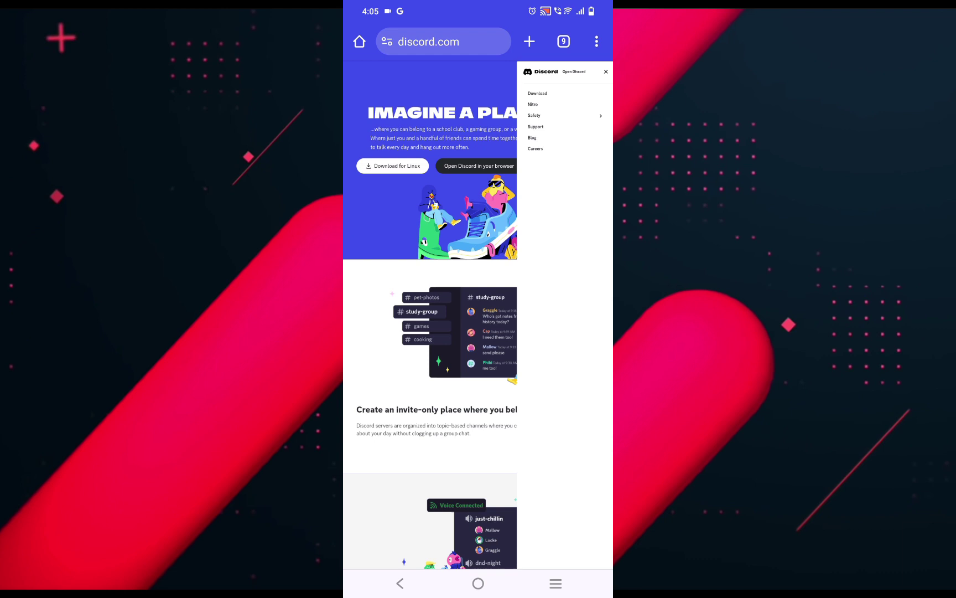
left_click(605, 72)
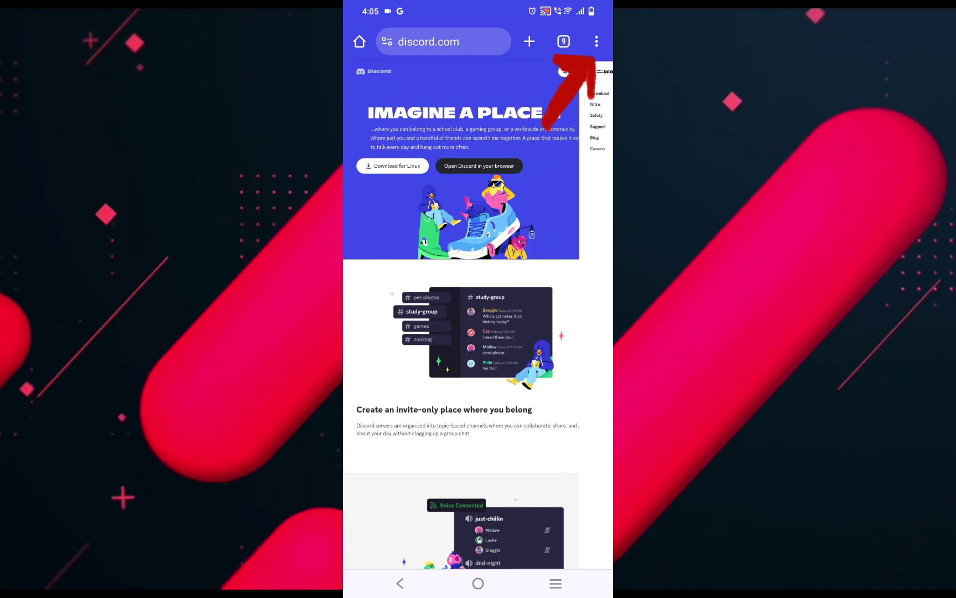
Make sure 'Desktop site' is checked in Chrome's menu so discord.com shows its desktop version.
left_click(596, 41)
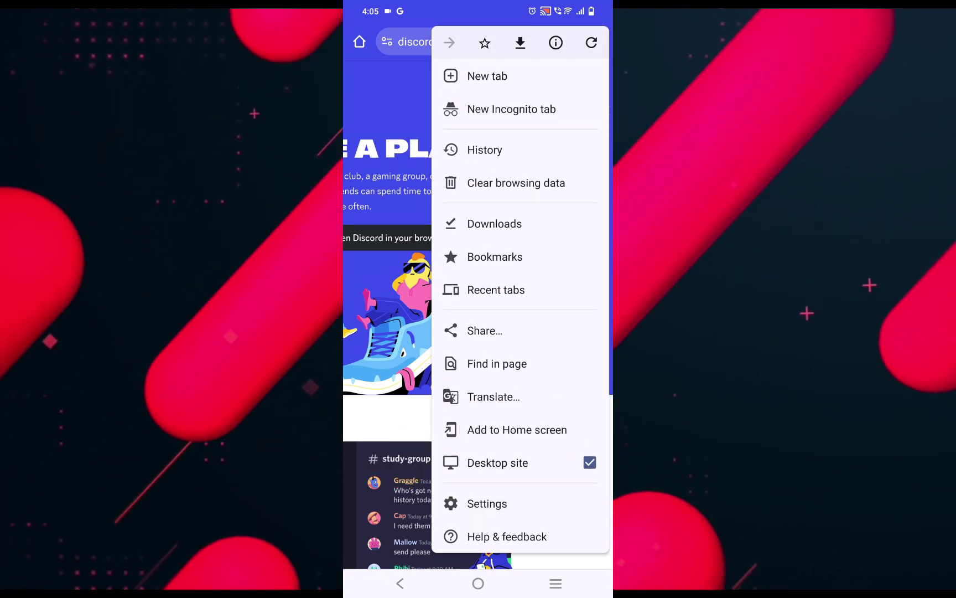
left_click(487, 503)
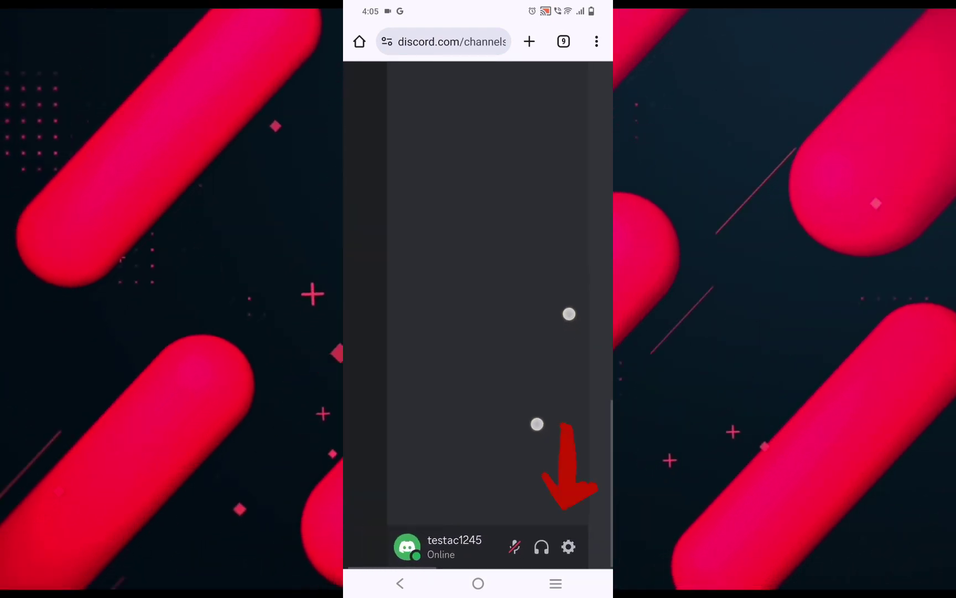
Open User Settings using the gear icon beside the username in the bottom user panel.
left_click(567, 553)
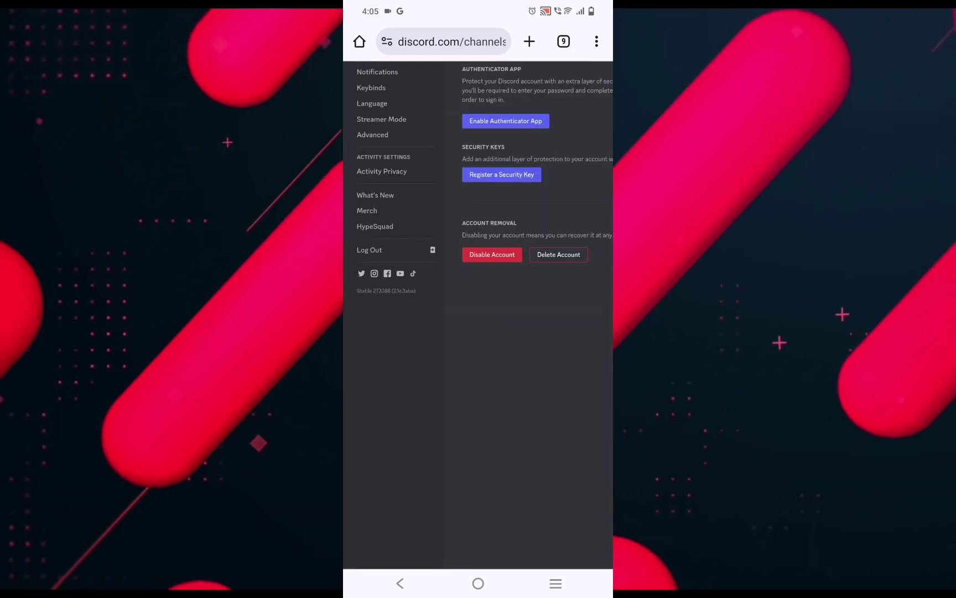